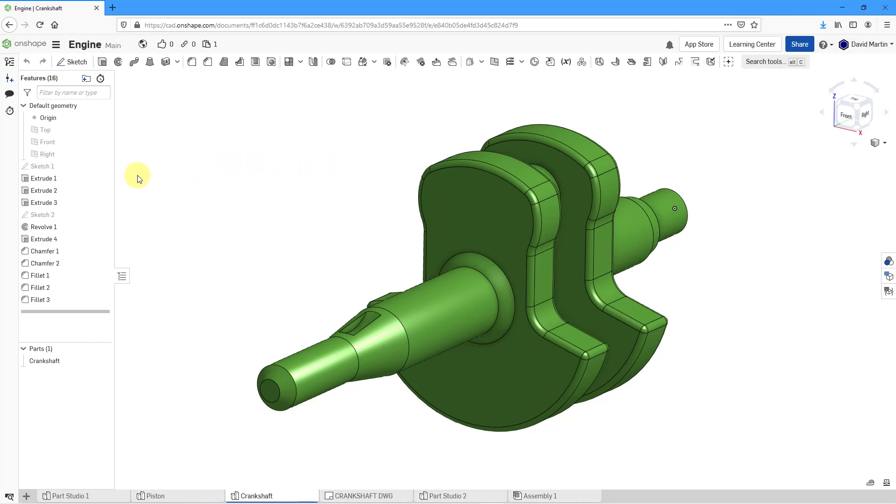
- Set Sketch 1's DXF/DWG export to DXF Release 14, after checking DWG version 2000
right_click(46, 169)
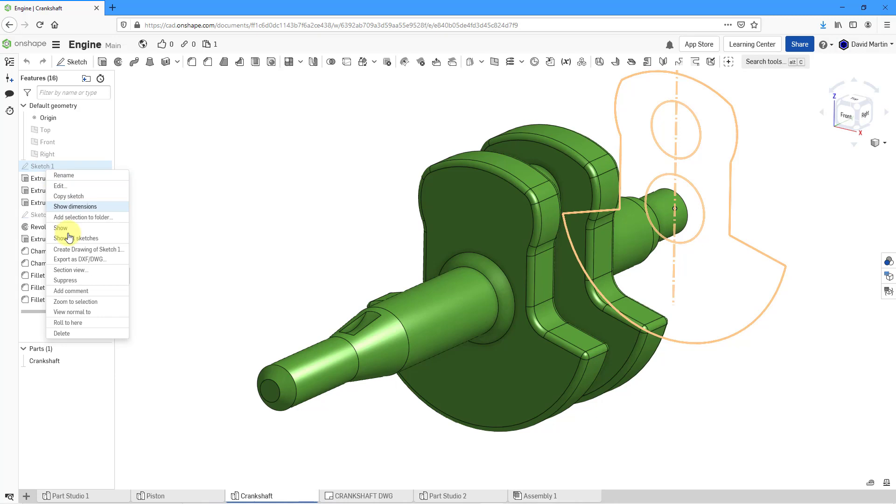
click(82, 262)
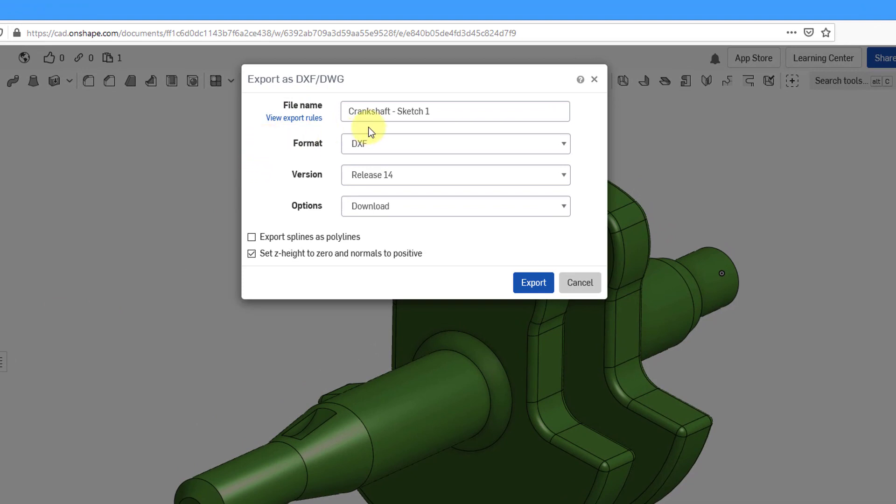
click(517, 149)
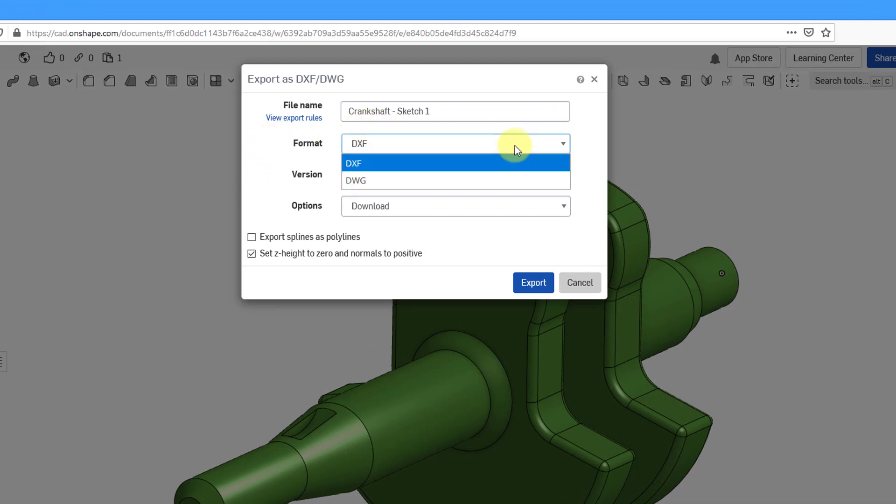
click(505, 183)
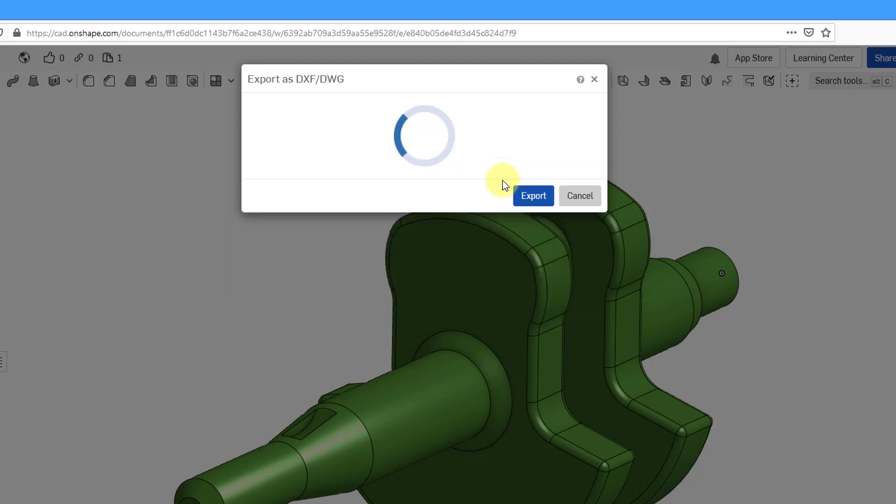
click(474, 175)
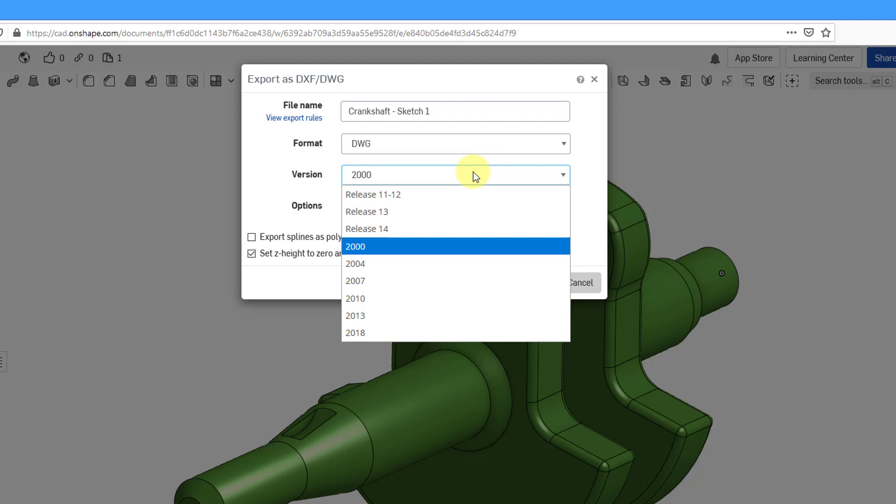
click(473, 174)
click(468, 146)
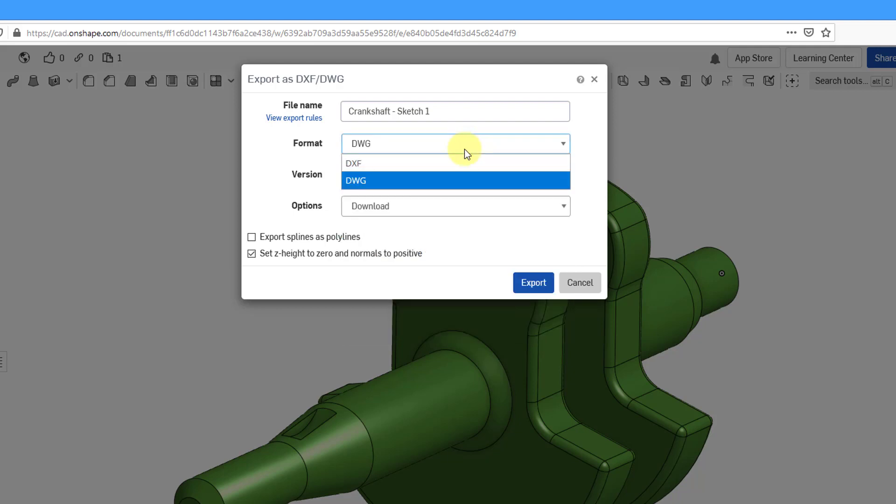
click(457, 164)
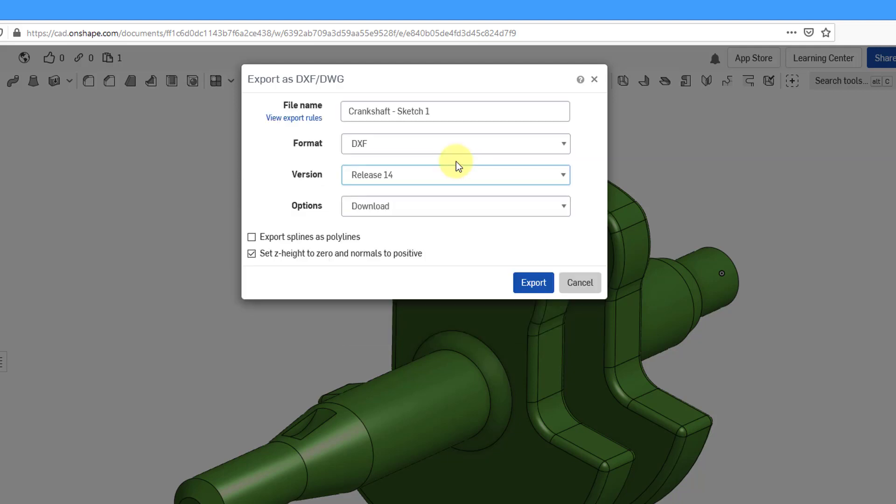
- Show the Options delivery choices for the Crankshaft - Sketch 1 DXF export
click(417, 208)
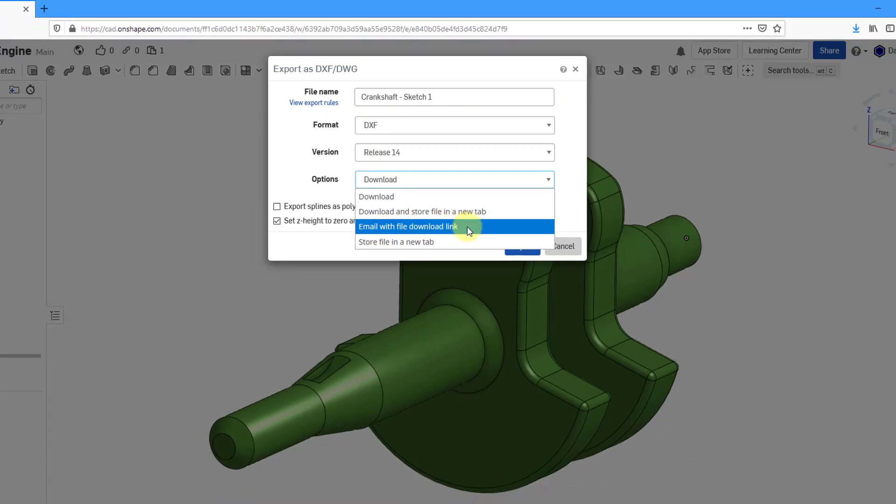
- Deliver the Sketch 1 export as an emailed download link expiring in 3 Days
click(469, 231)
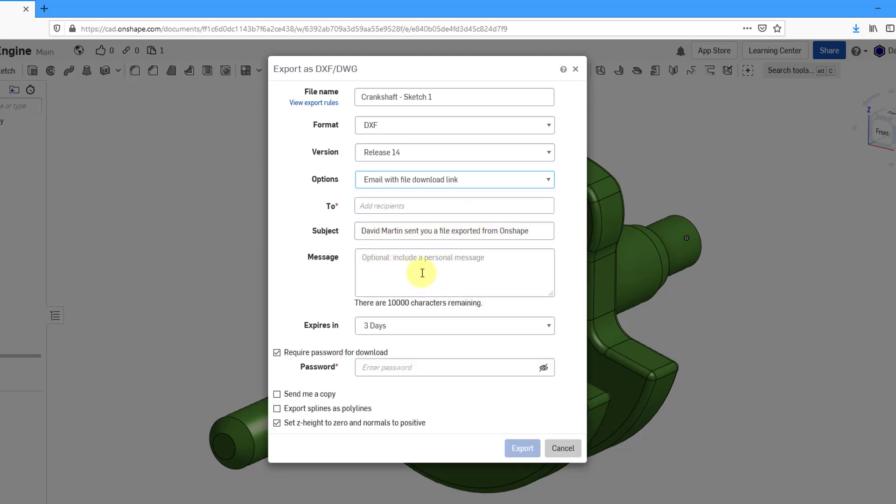
click(411, 330)
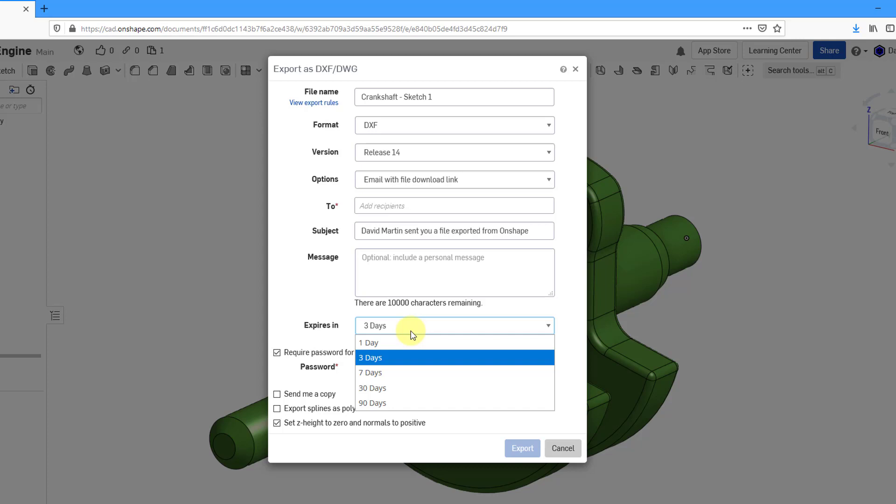
click(412, 333)
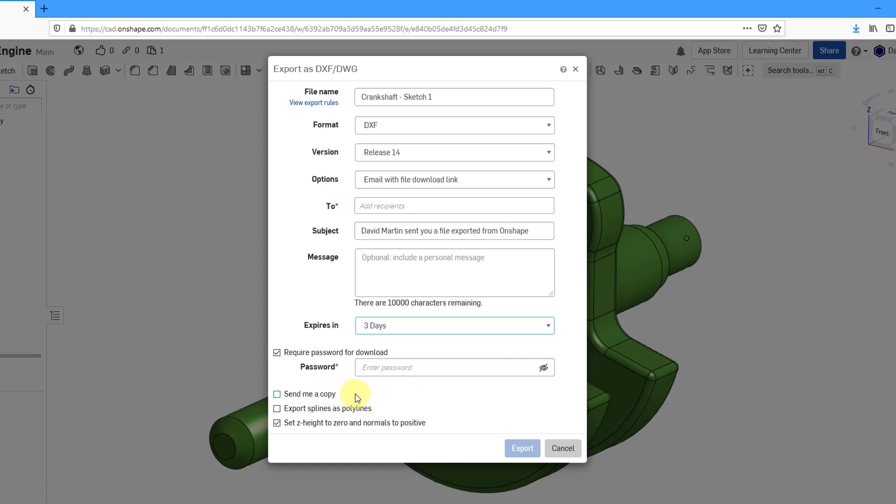
- Set the Sketch 1 export's delivery option back to Download
click(450, 179)
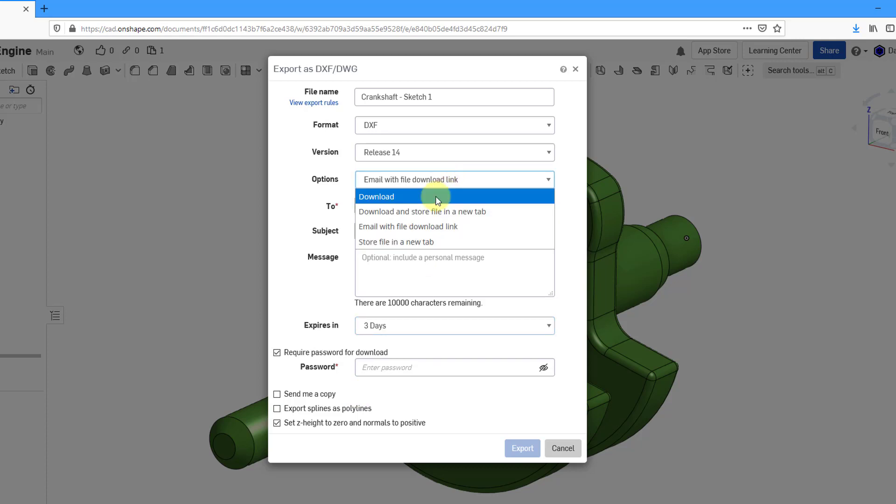
click(437, 197)
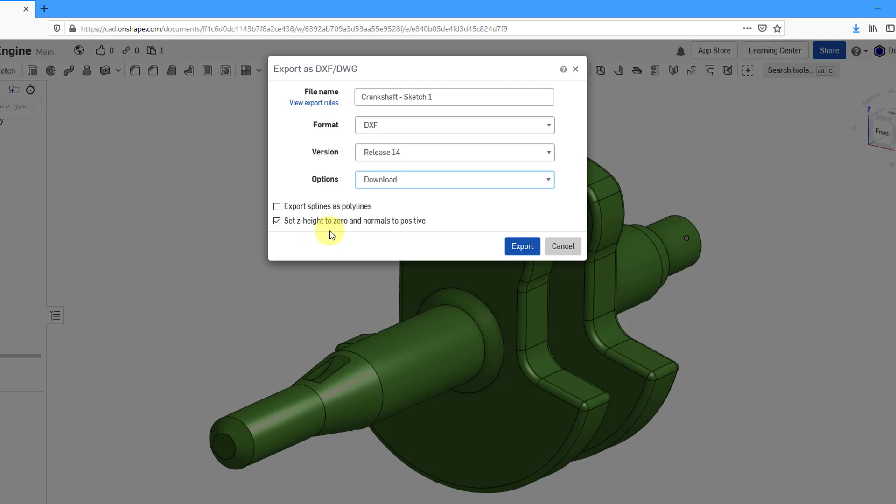
- Export 'Crankshaft - Sketch 1.dxf', select Save File in Firefox, then cancel the download
click(522, 249)
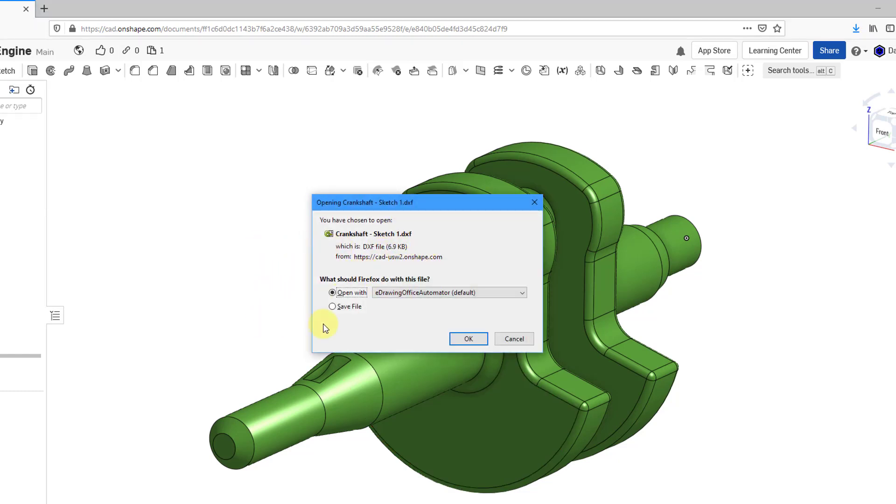
click(345, 308)
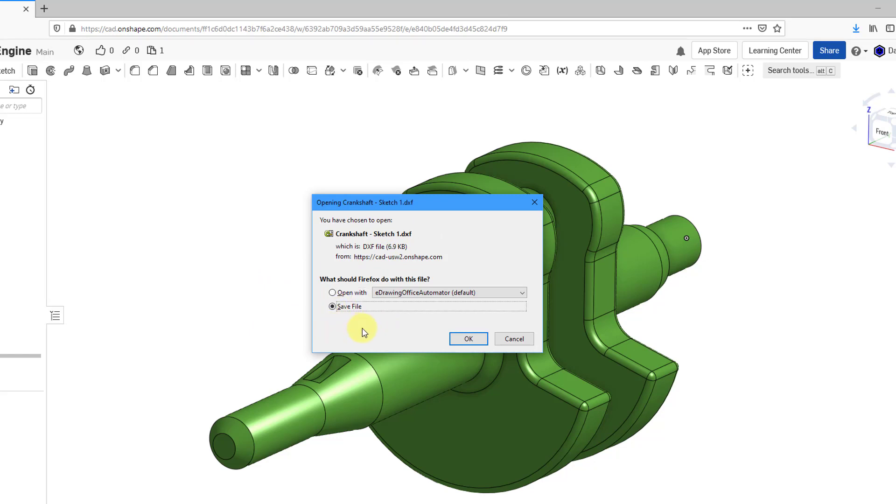
click(516, 340)
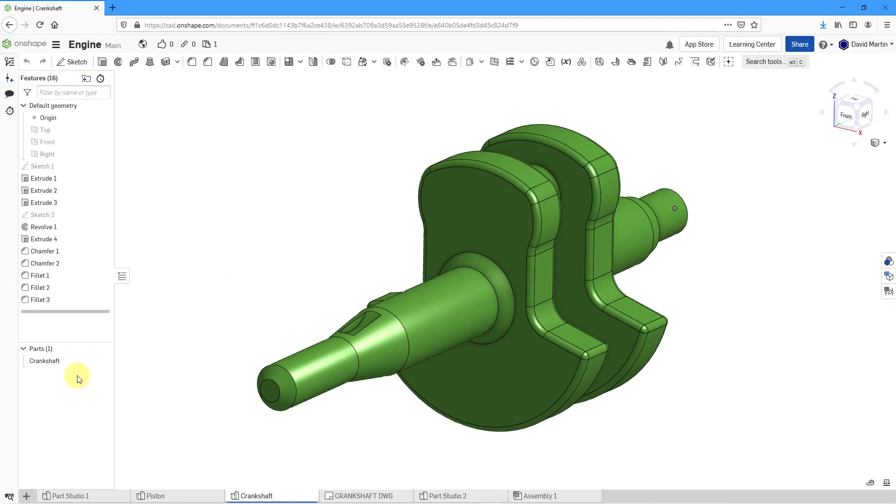
- Open the Crankshaft part's Export dialog and list its formats, defaulting to PARASOLID 33.0
click(52, 361)
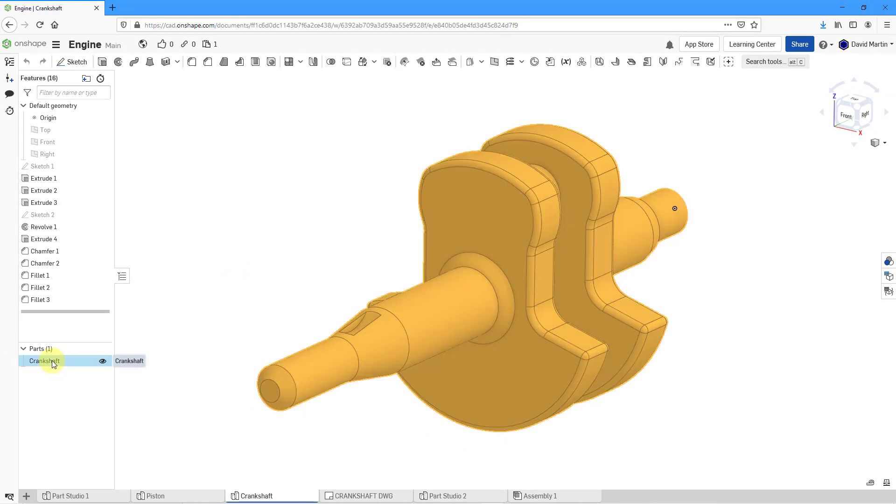
right_click(51, 361)
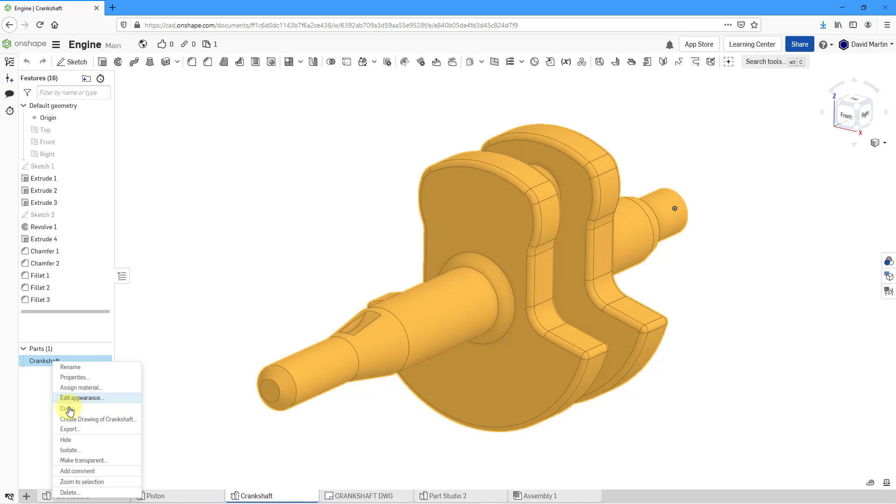
click(77, 430)
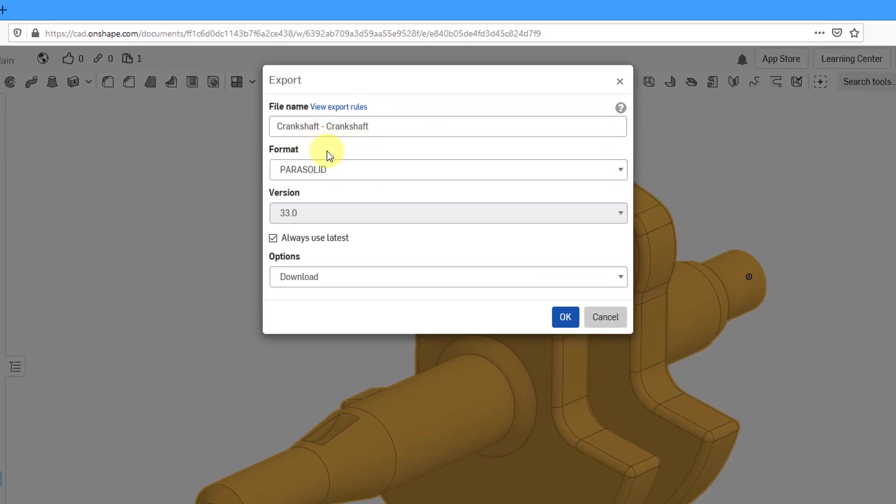
click(377, 173)
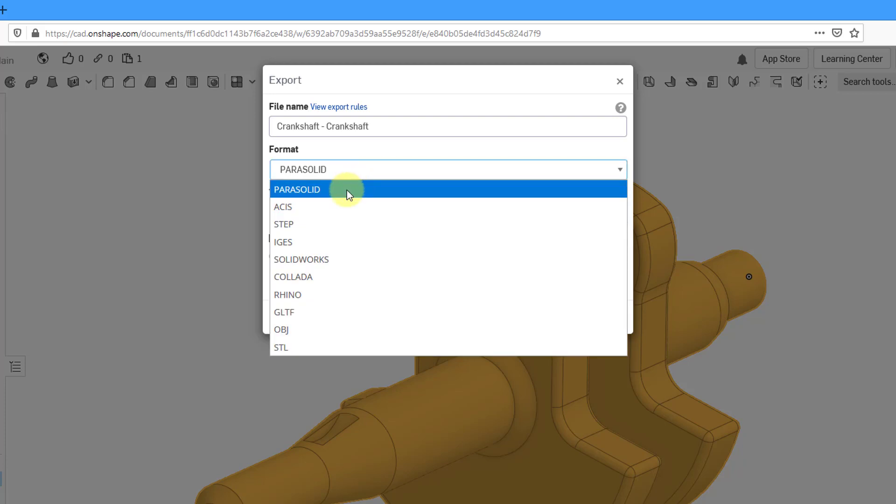
- Switch the Crankshaft part's export format through STEP, IGES and SOLIDWORKS, then review formats again
click(339, 228)
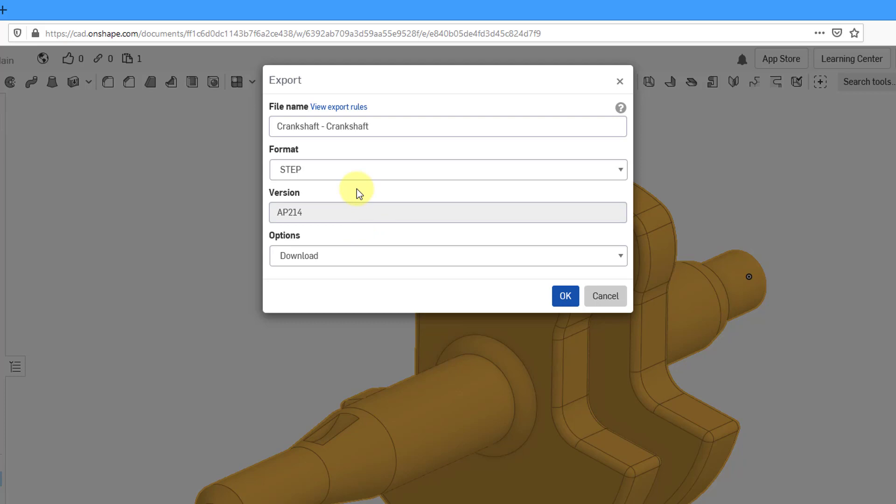
click(356, 176)
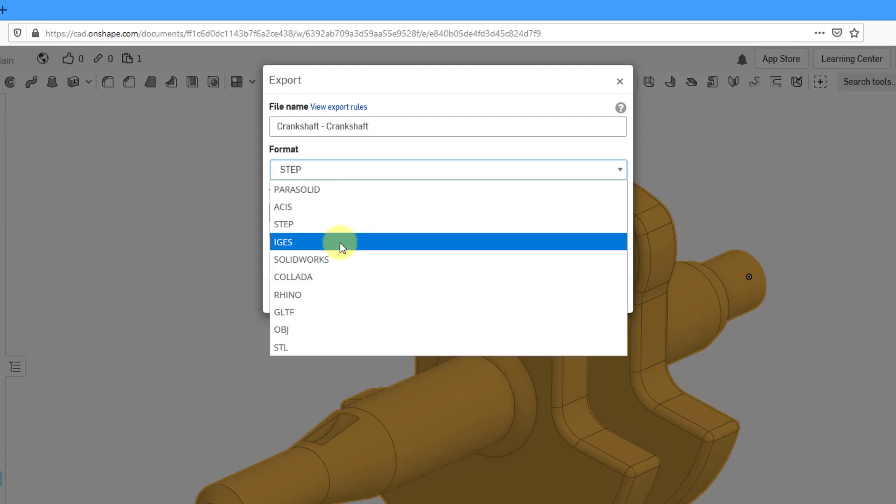
key(Escape)
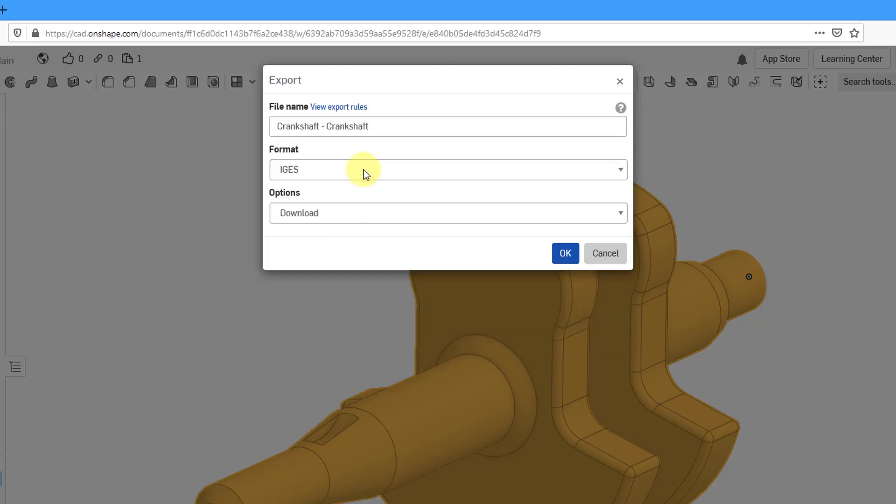
click(363, 173)
click(345, 260)
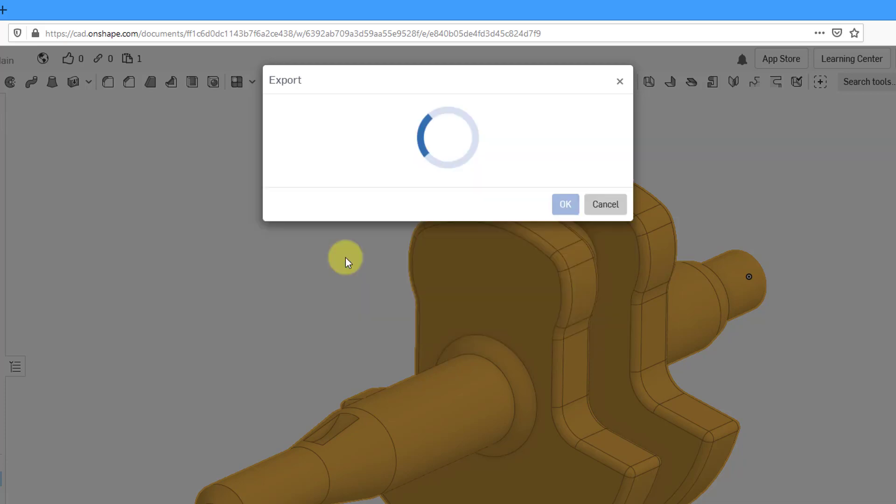
click(371, 177)
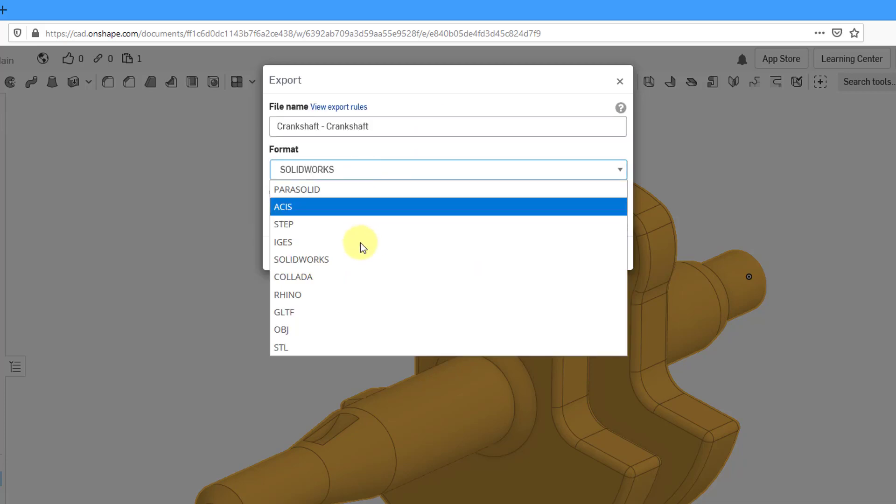
- Set the part export to STL with Meter units, then cancel without exporting
click(331, 348)
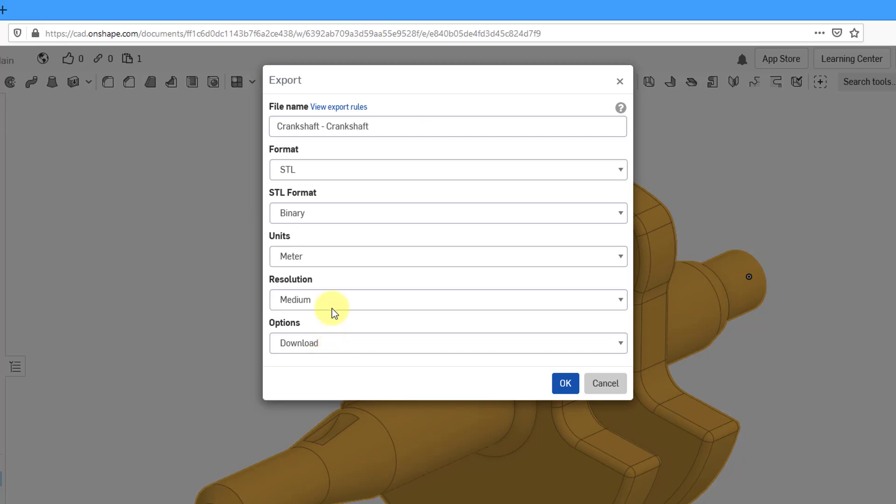
click(349, 260)
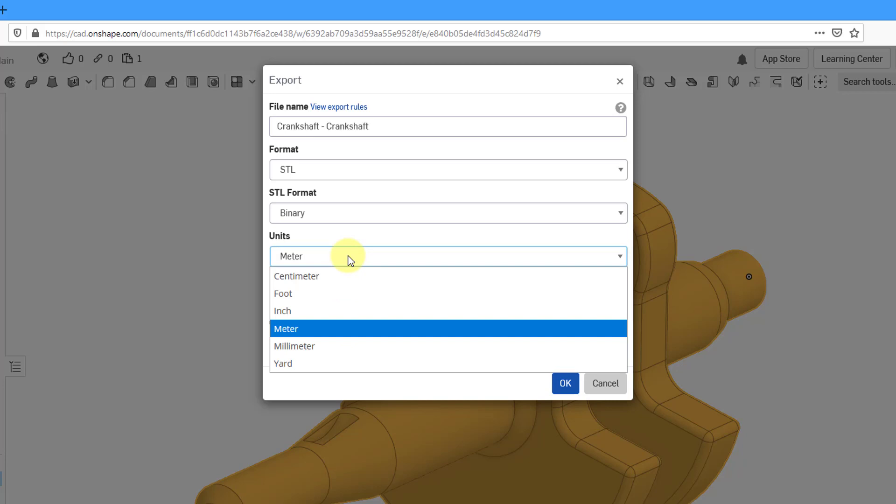
click(350, 260)
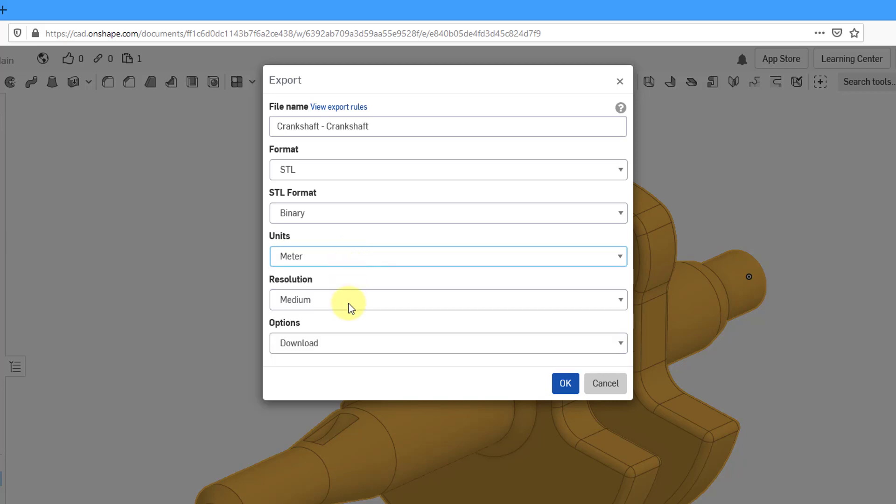
click(605, 384)
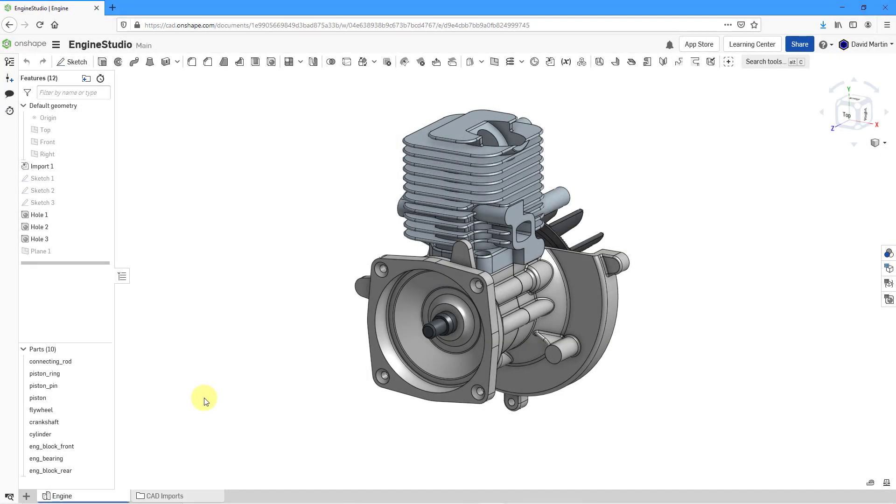
click(65, 471)
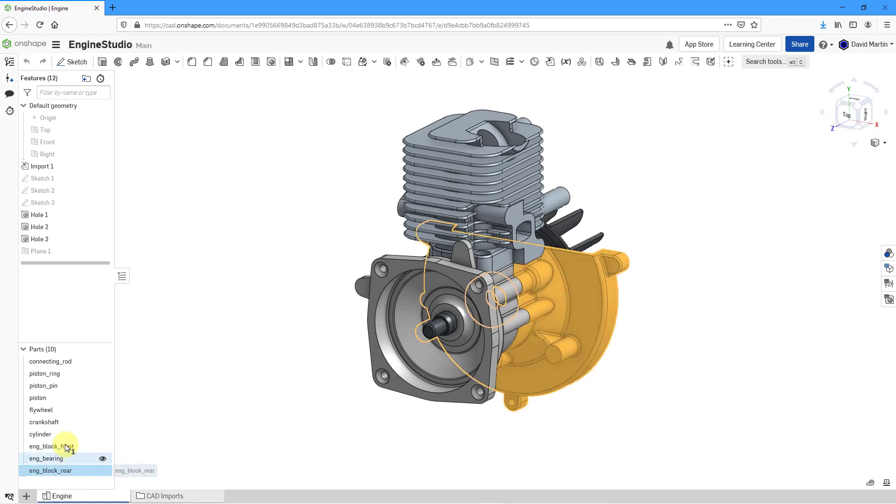
click(66, 447)
click(52, 424)
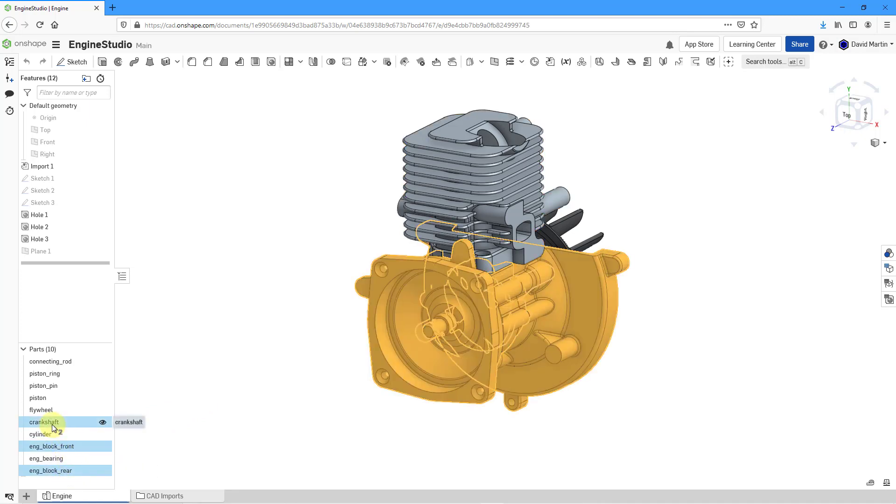
right_click(53, 422)
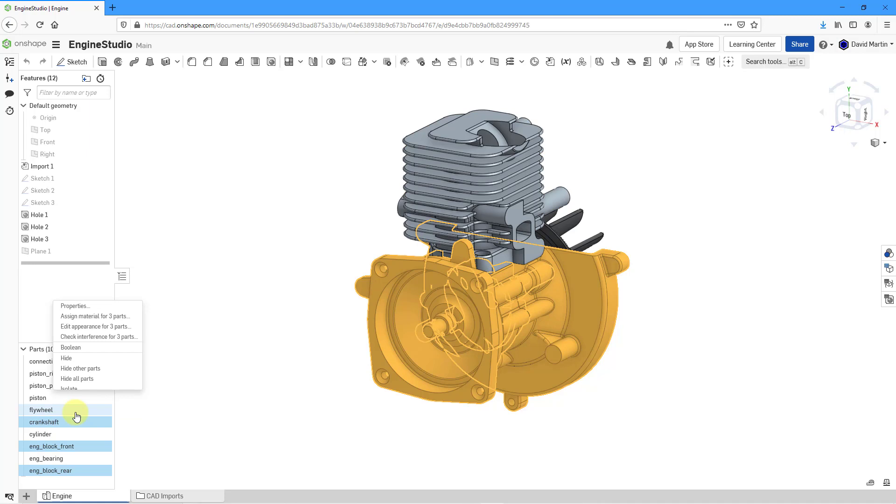
click(77, 416)
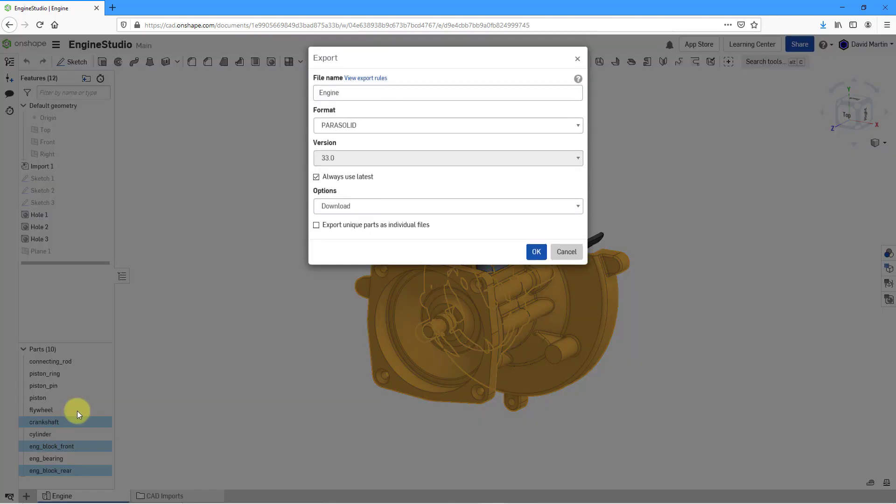
click(418, 128)
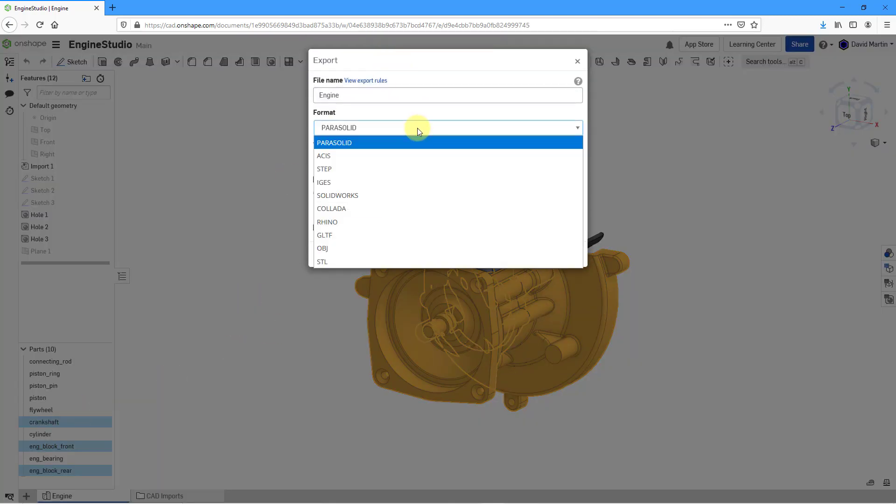
click(417, 128)
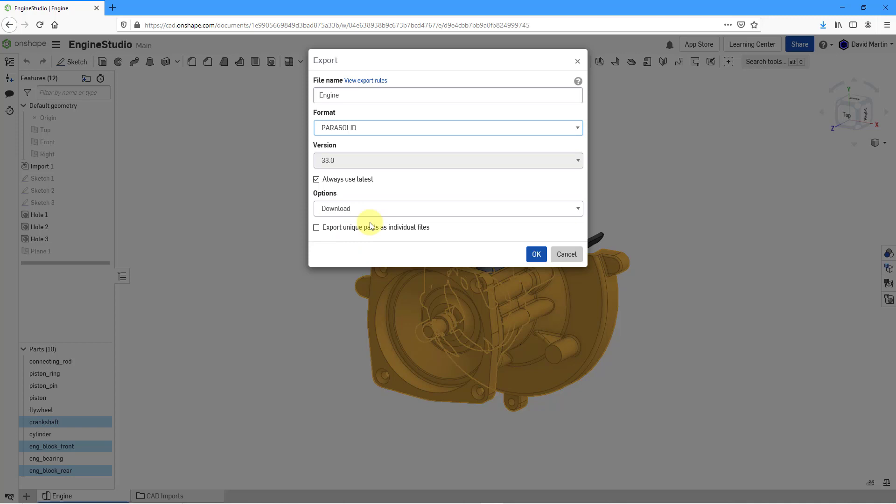
click(401, 132)
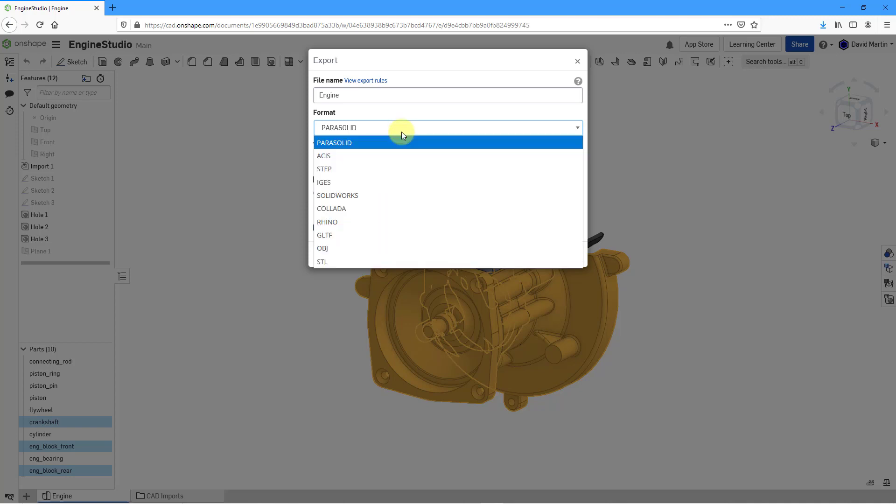
click(392, 261)
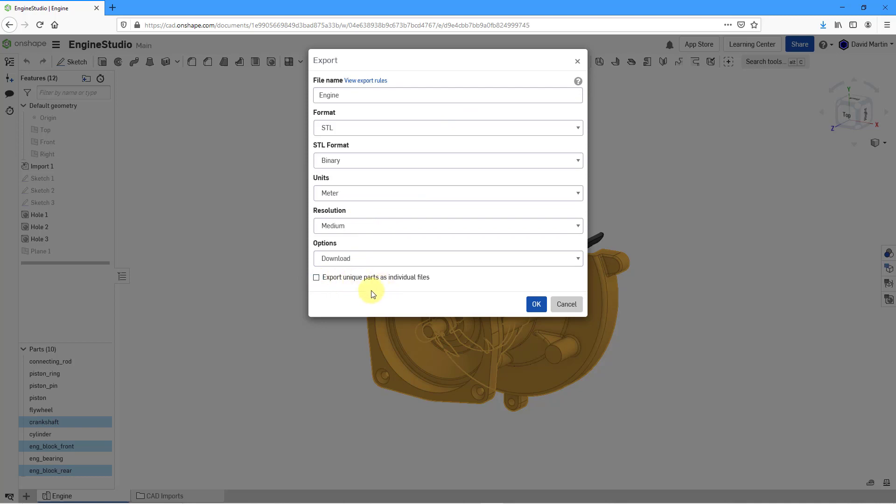
click(568, 305)
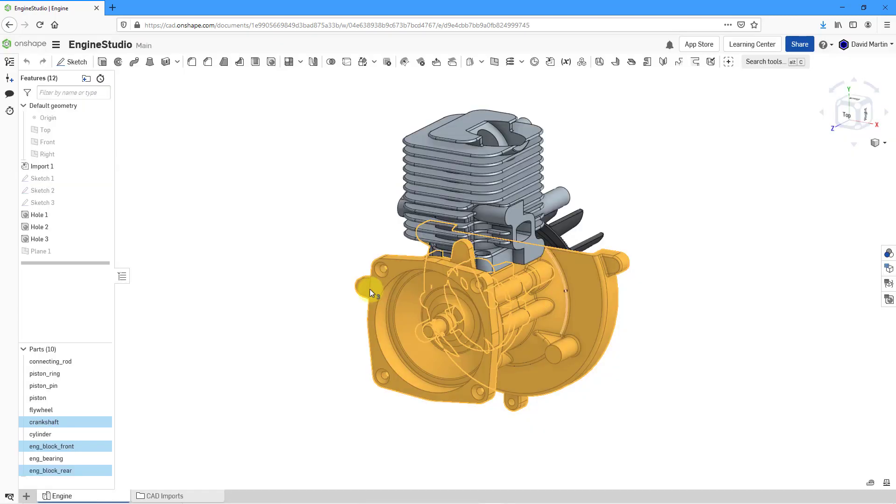
click(314, 285)
click(147, 329)
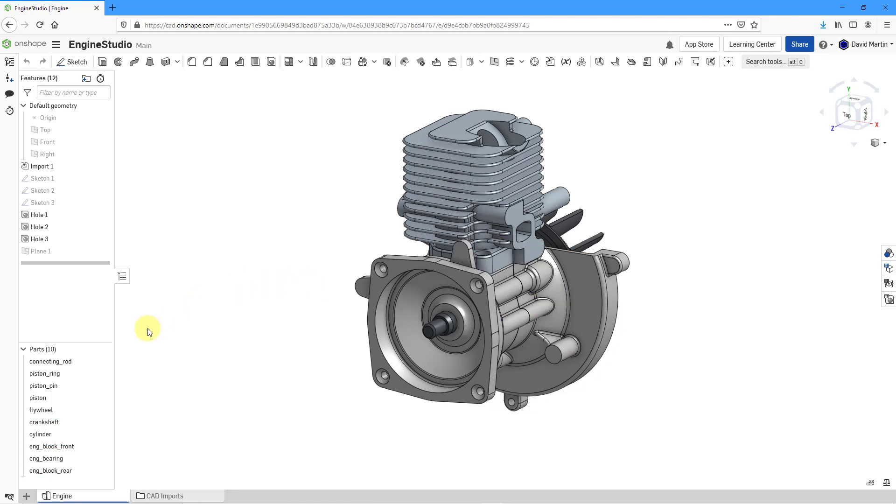
right_click(62, 498)
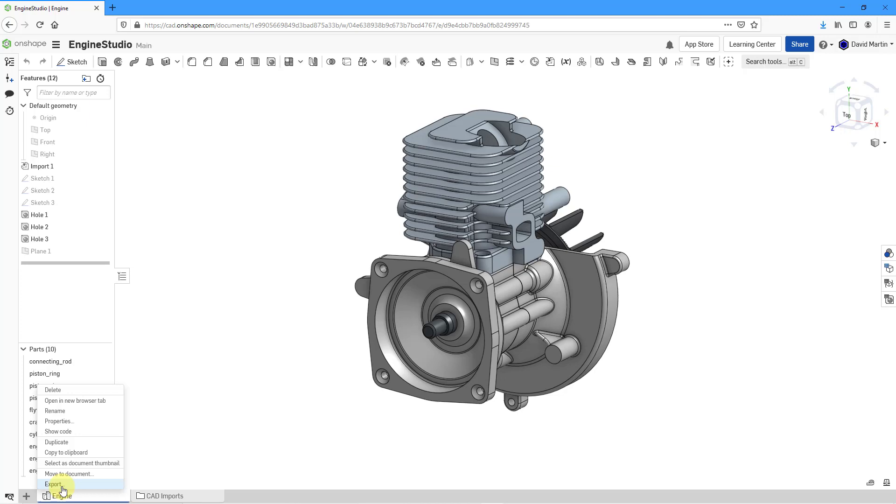
click(59, 485)
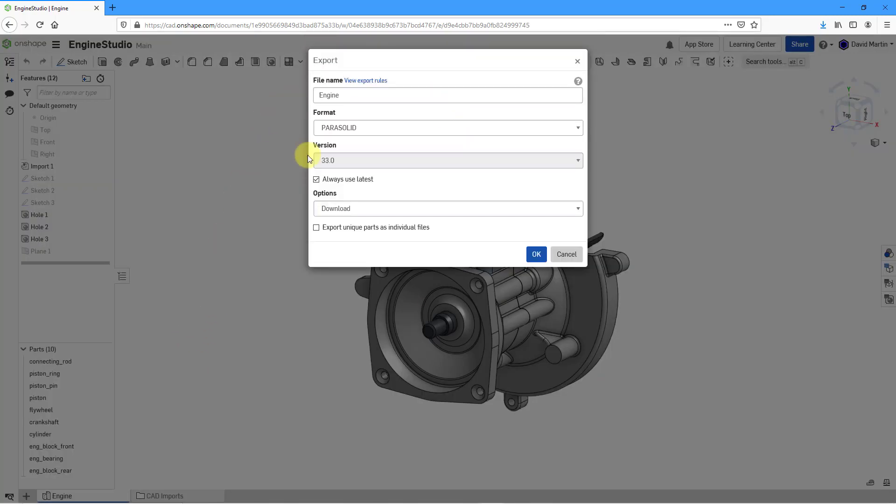
click(567, 255)
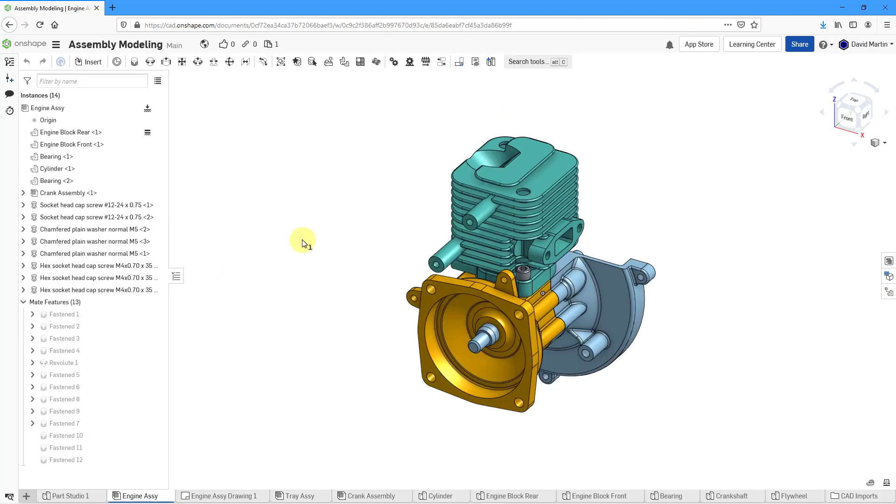
- Open the Export dialog for the complete Engine Assy assembly
click(49, 108)
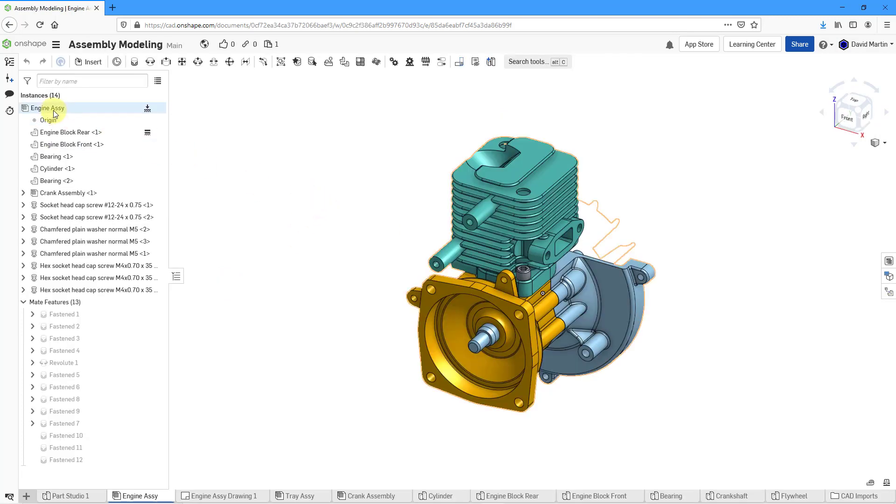
right_click(54, 112)
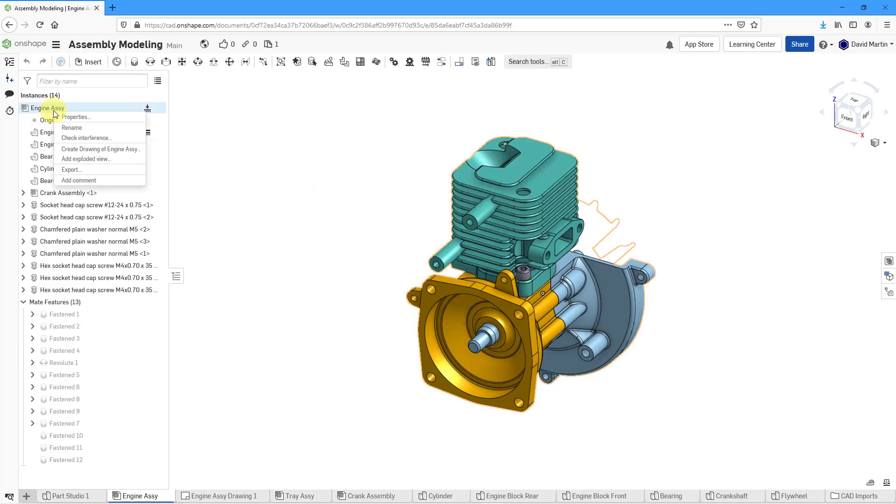
click(71, 169)
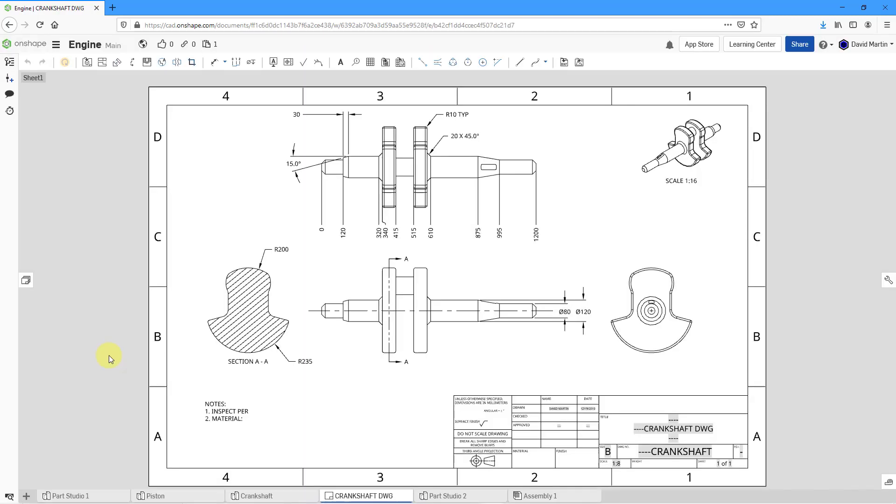
- Open the CRANKSHAFT DWG drawing export and confirm DXF format at Release 14
right_click(377, 497)
click(357, 485)
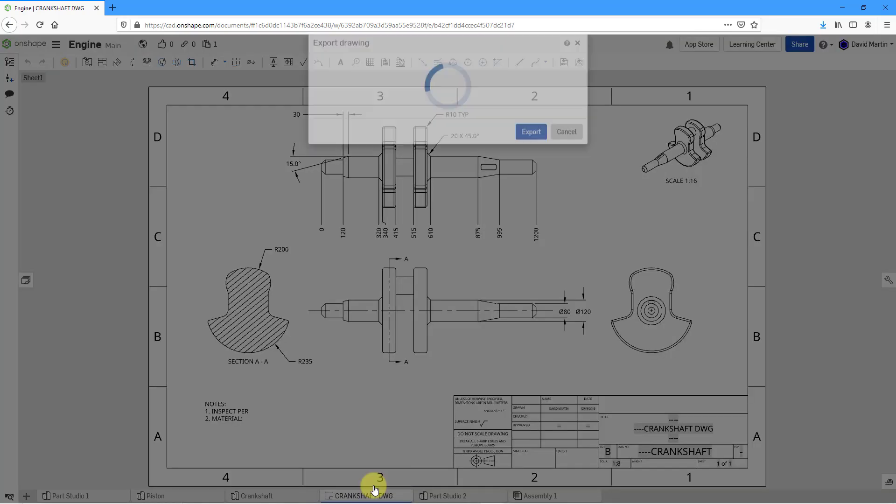
click(507, 113)
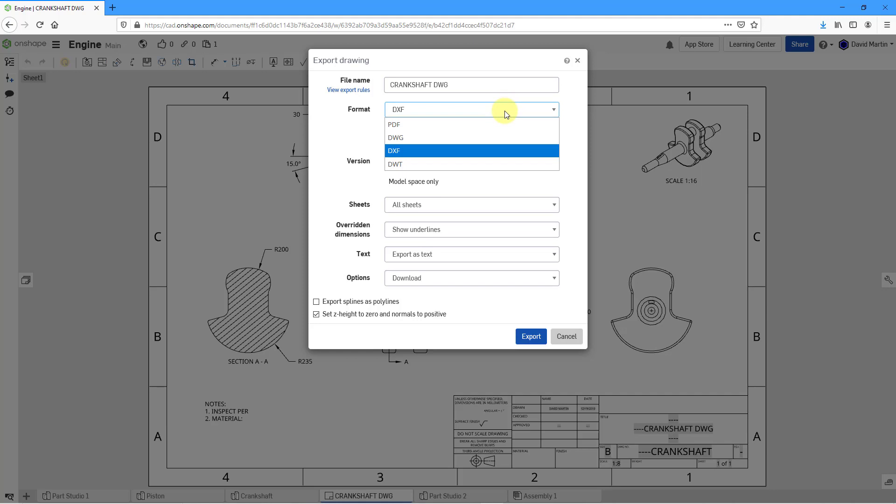
click(505, 111)
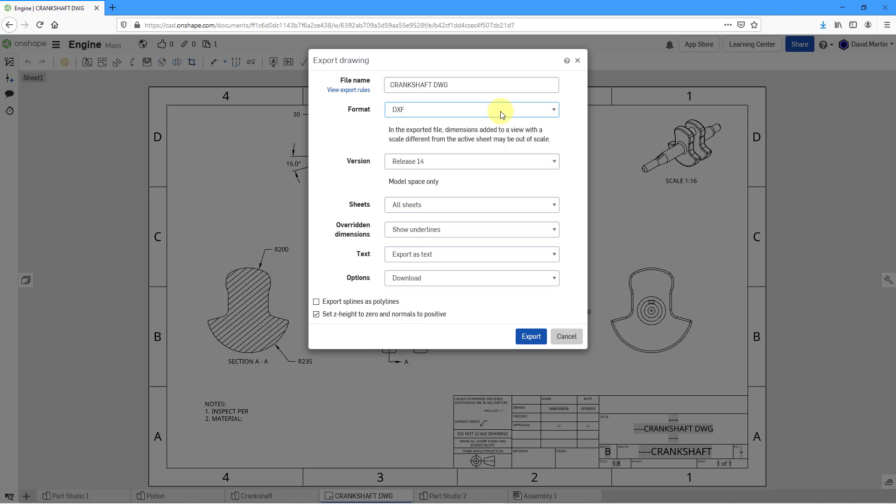
click(493, 164)
click(493, 165)
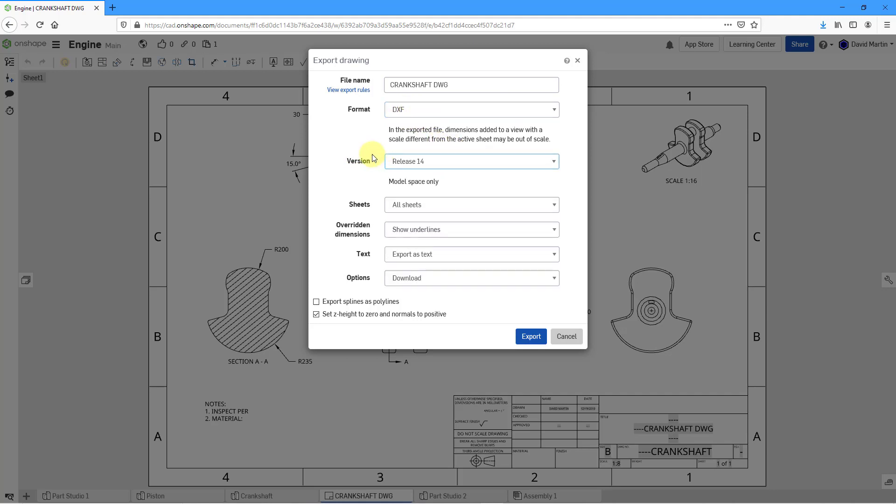
- Keep All sheets, underlined overridden dimensions, text as text, and Download delivery
click(473, 210)
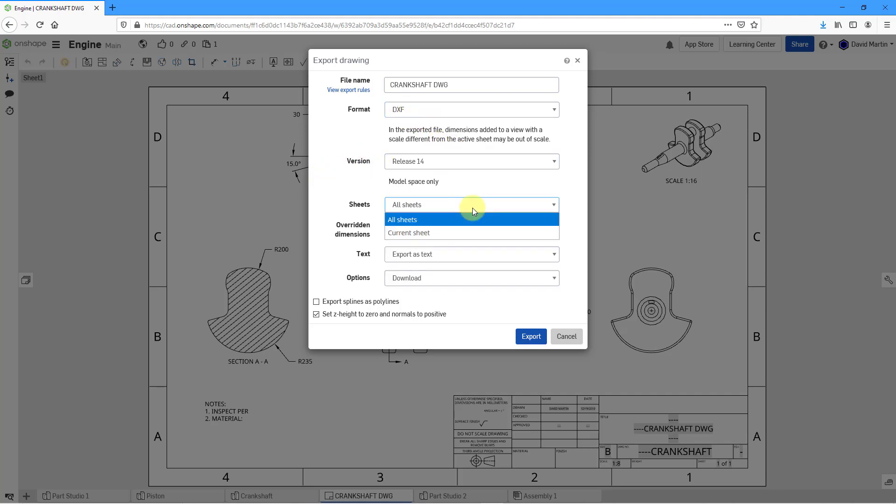
click(473, 208)
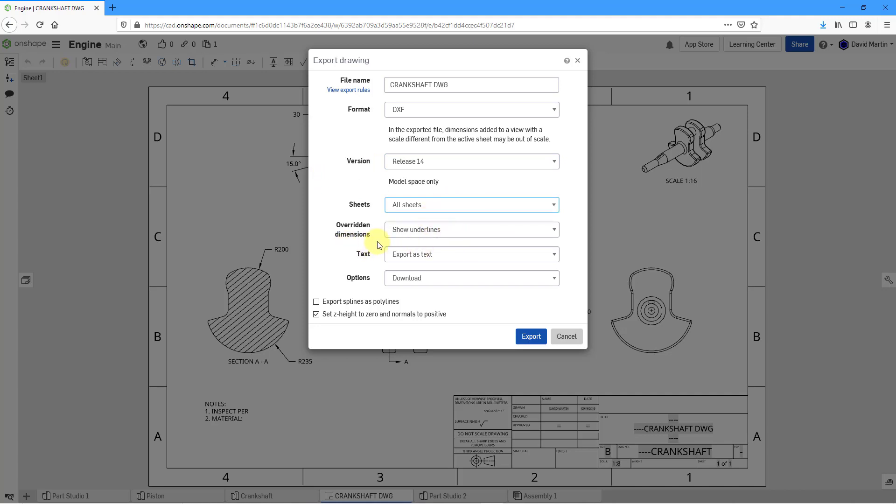
click(469, 233)
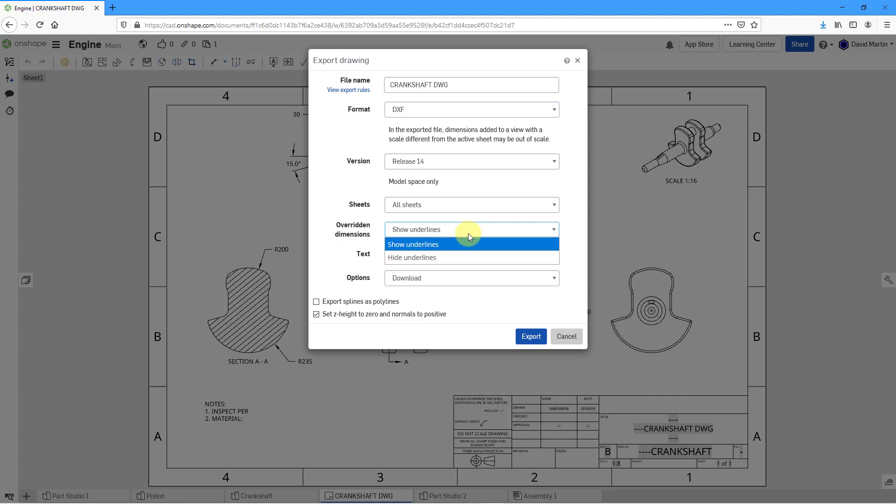
click(468, 234)
click(468, 258)
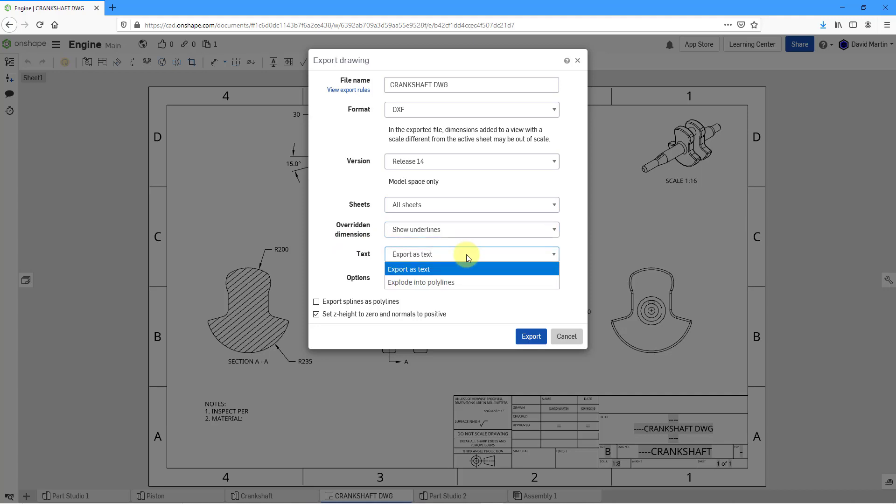
click(468, 258)
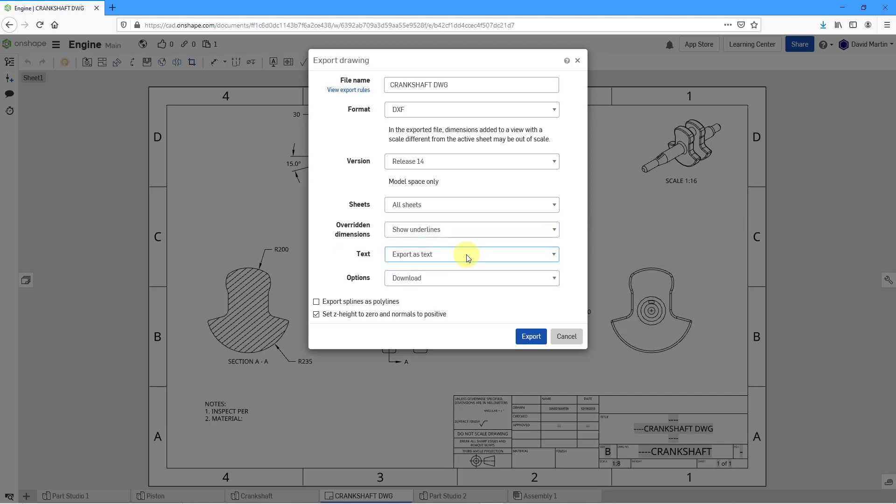
click(460, 280)
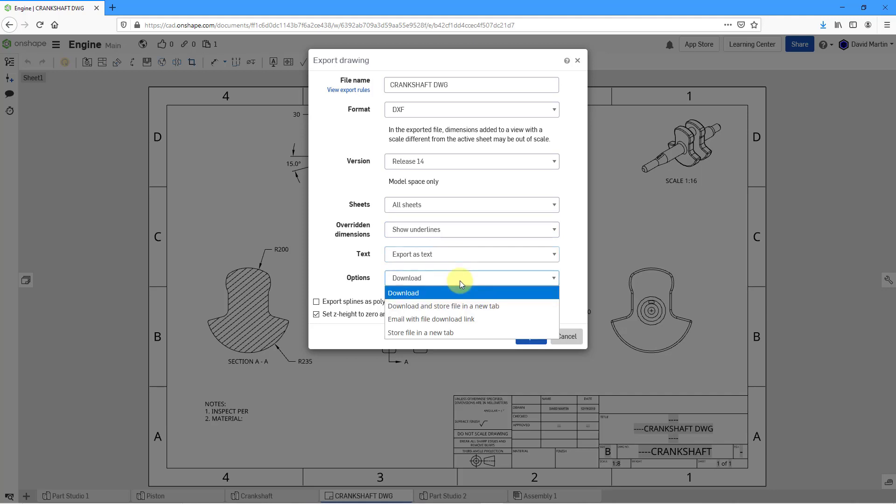
click(460, 281)
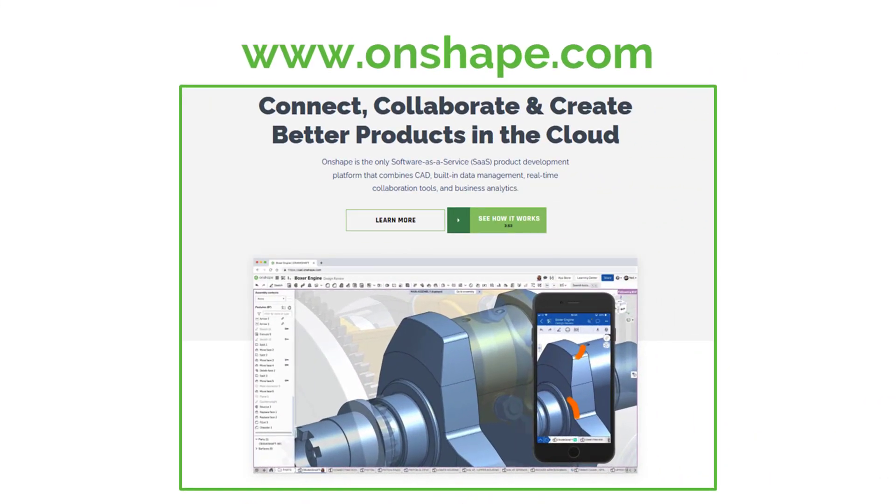